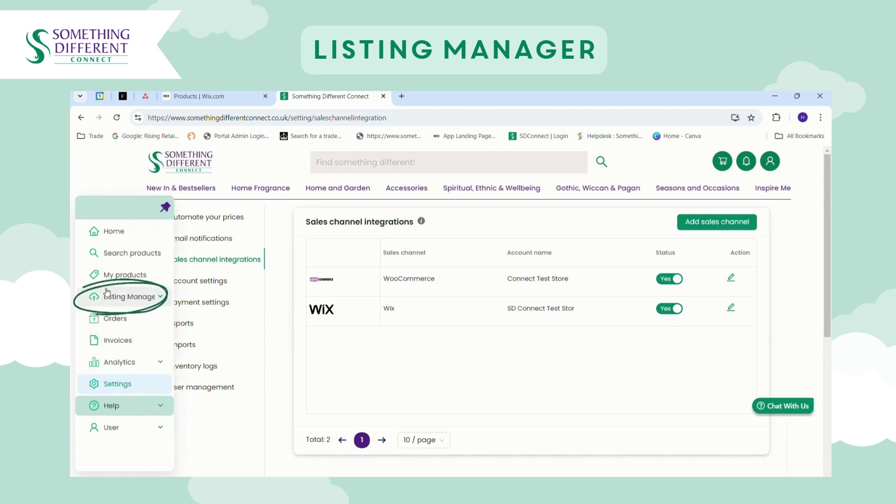
Open the Listing Manager to view order, price and stock sync for WooCommerce and Wix
click(112, 303)
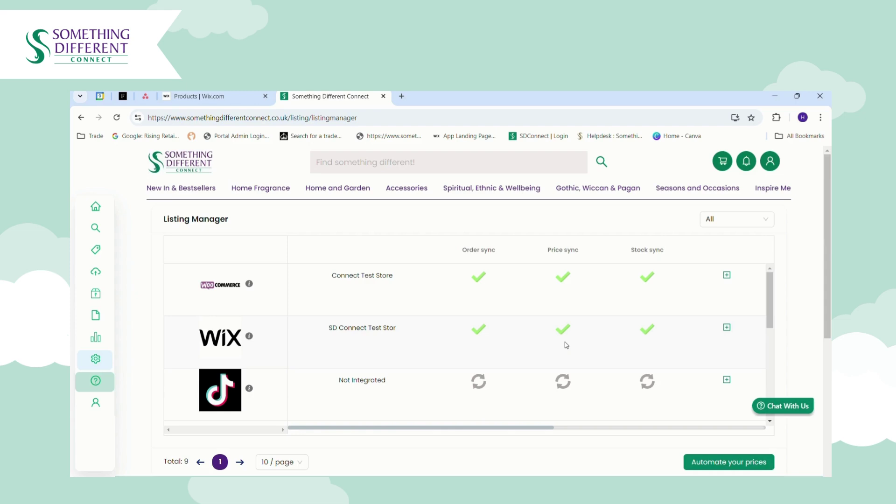
Expand the Wix channel row and open its Listings, showing the 70-product specification
click(727, 327)
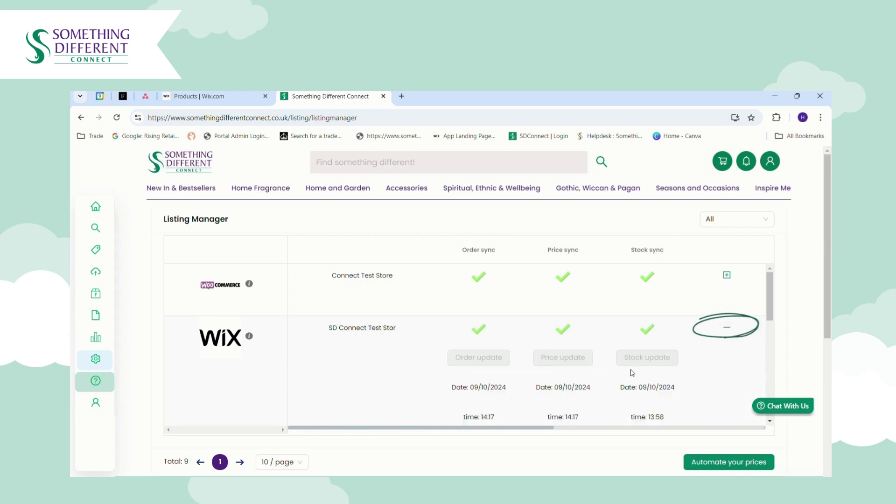
drag(770, 314, 770, 327)
drag(552, 428, 720, 436)
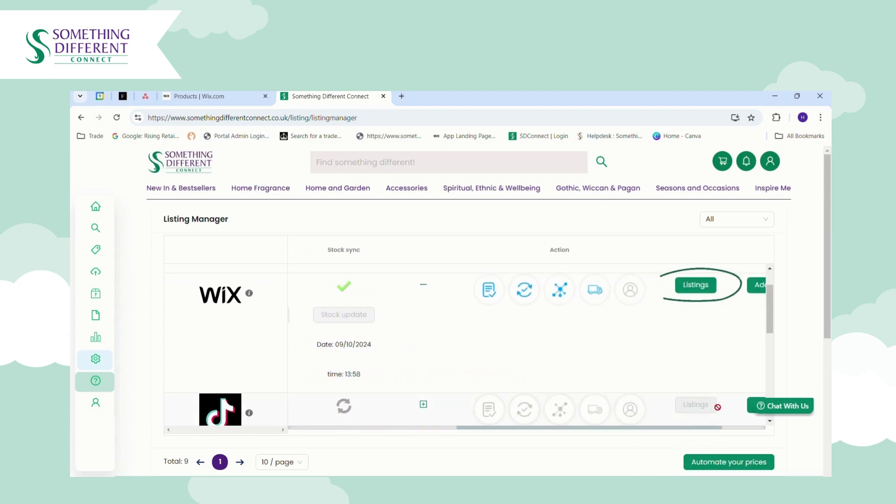
click(697, 286)
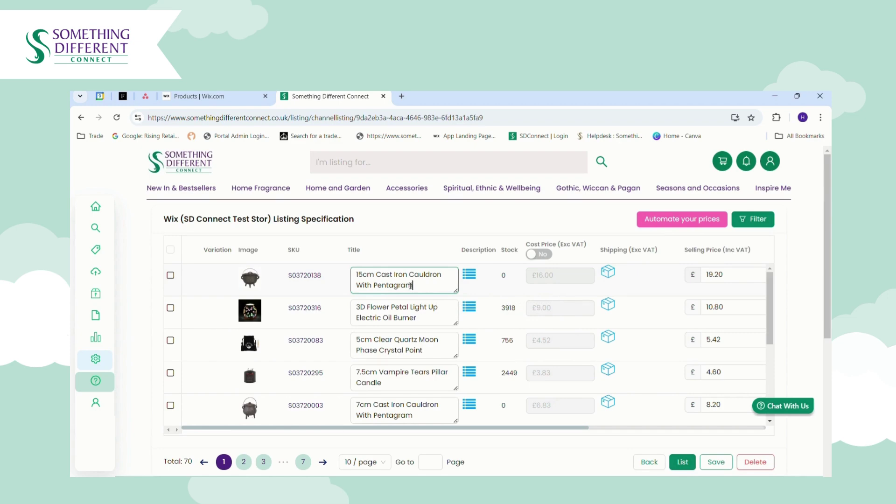
click(470, 275)
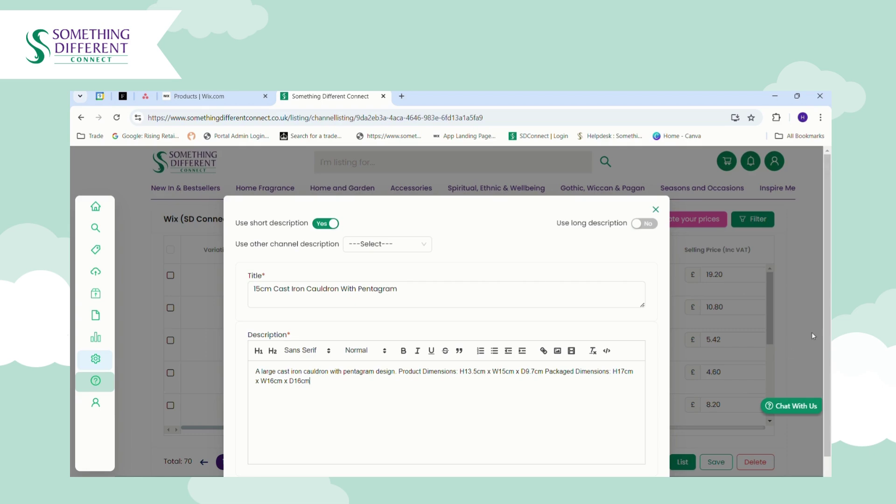
scroll(812, 336, down, 1)
click(637, 461)
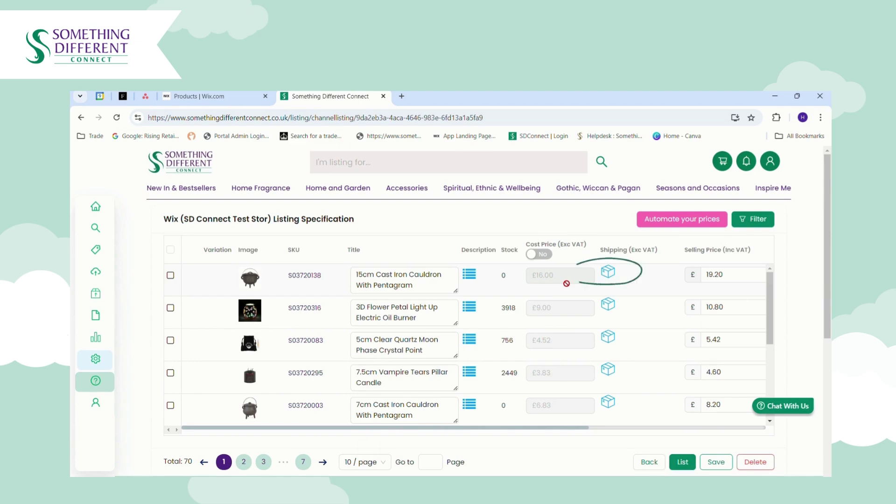
click(612, 277)
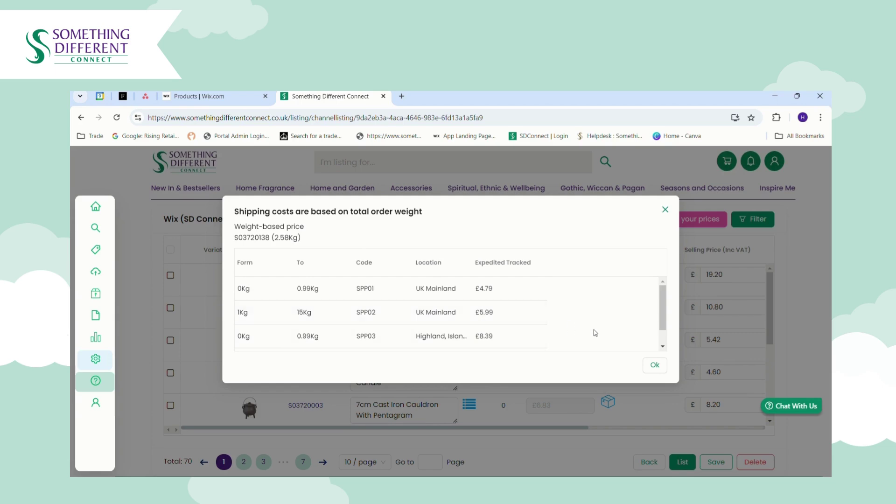
click(665, 210)
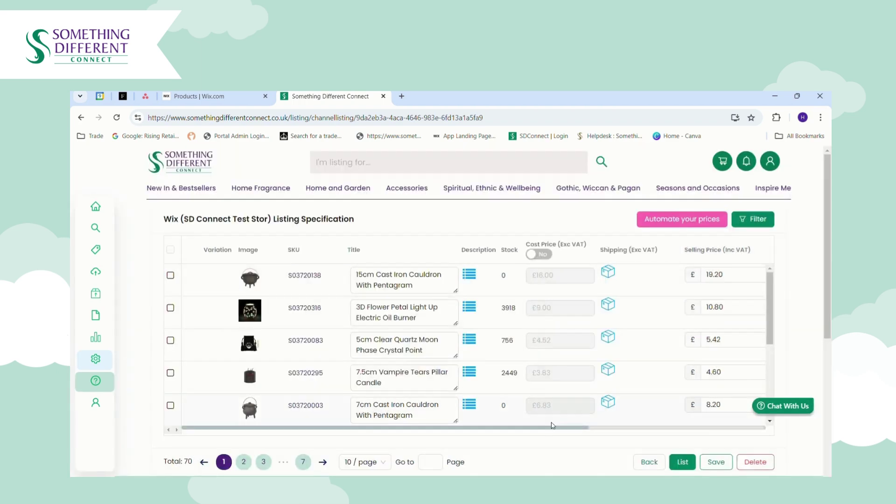
drag(549, 429, 608, 429)
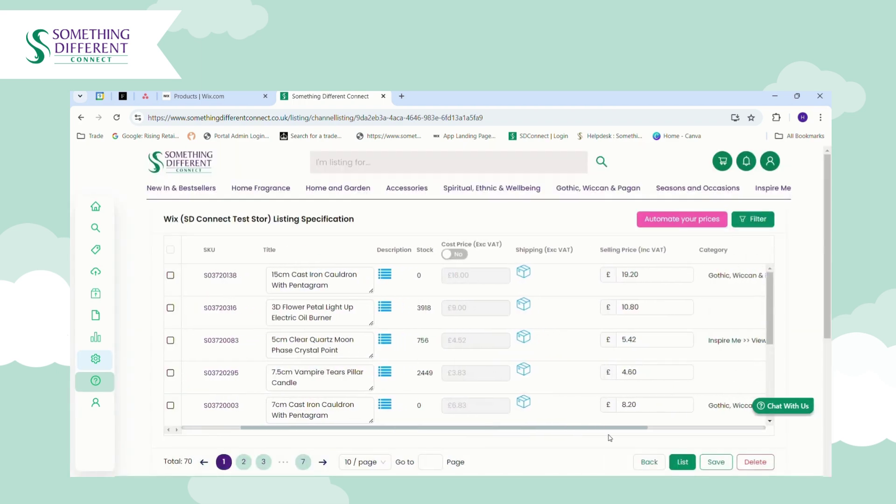
click(650, 283)
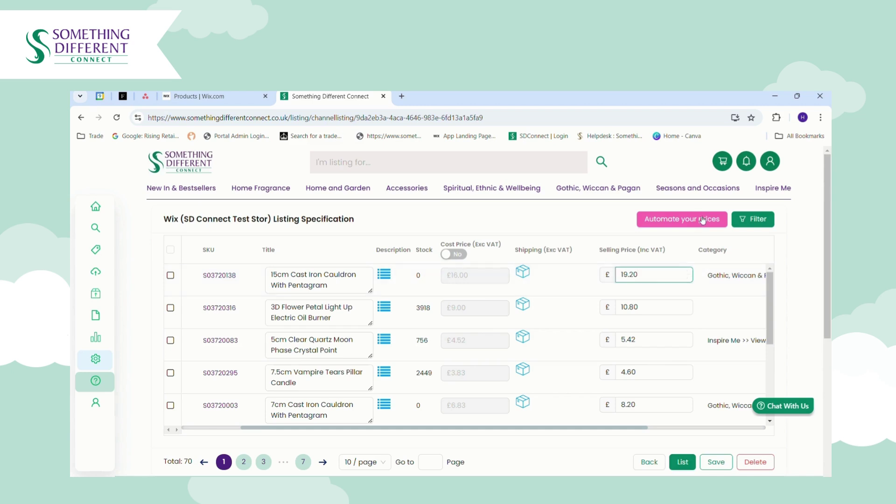
drag(610, 429, 710, 429)
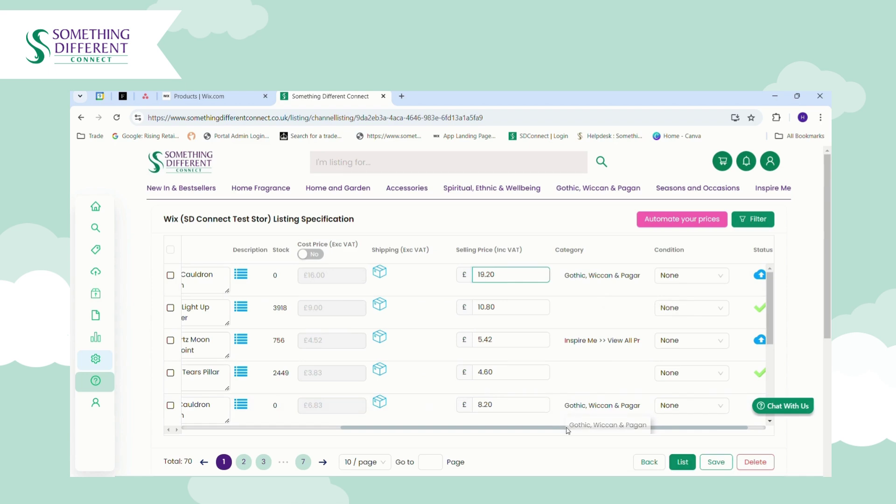
drag(568, 430, 592, 431)
click(673, 280)
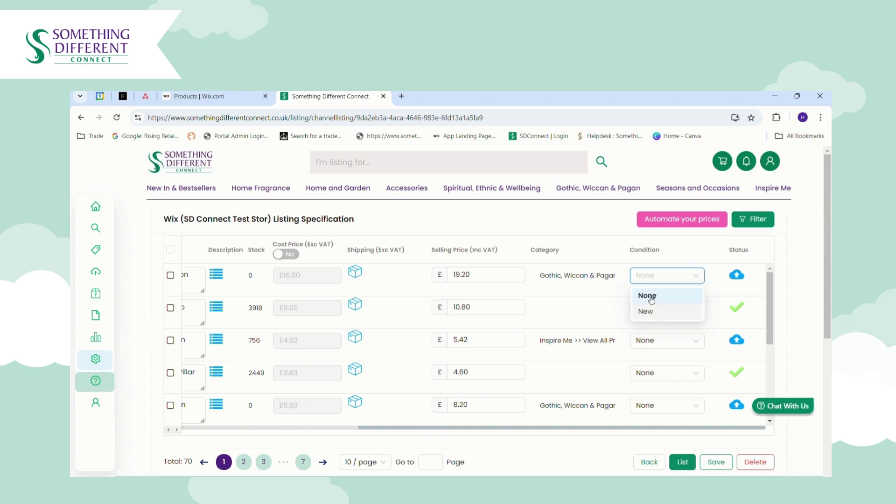
click(615, 274)
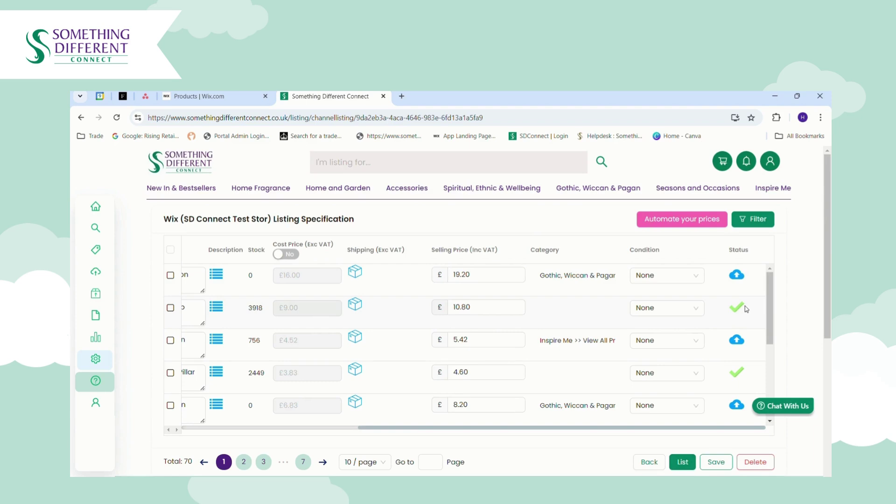
drag(649, 427, 377, 431)
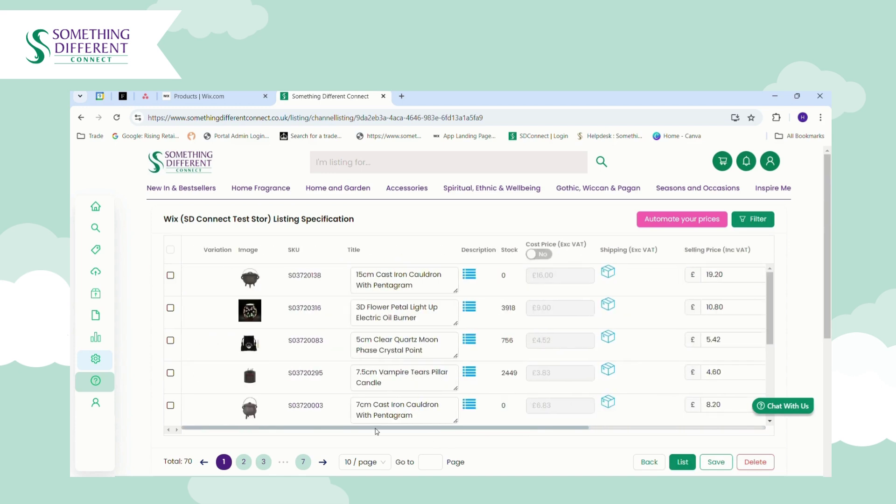
scroll(768, 297, down, 3)
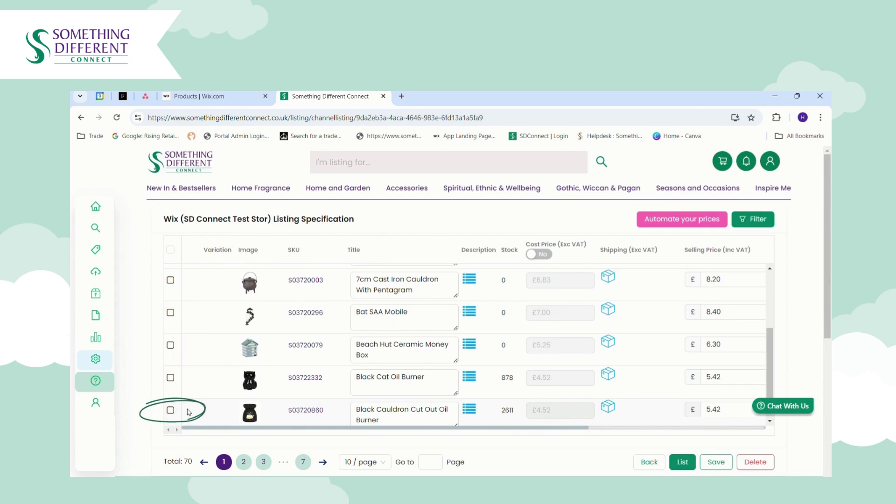
Tick S03720860, the Black Cauldron Cut Out Oil Burner, and list it to Wix
click(171, 410)
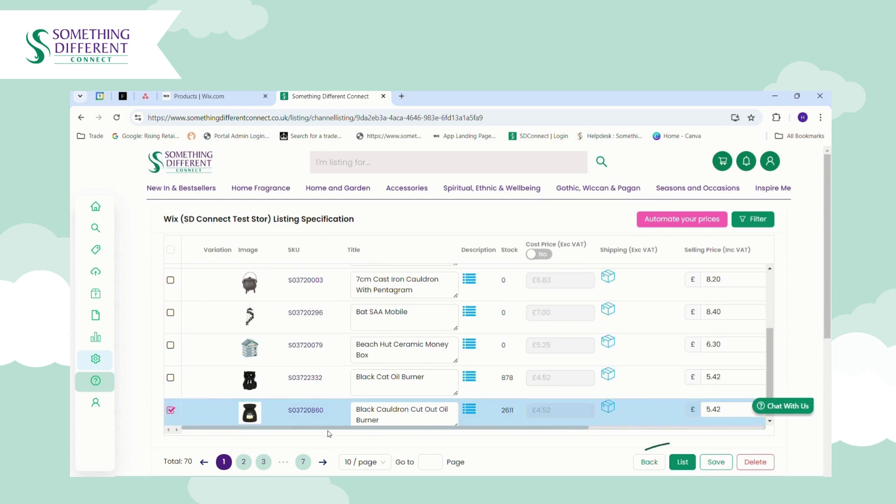
click(683, 462)
drag(584, 428, 796, 430)
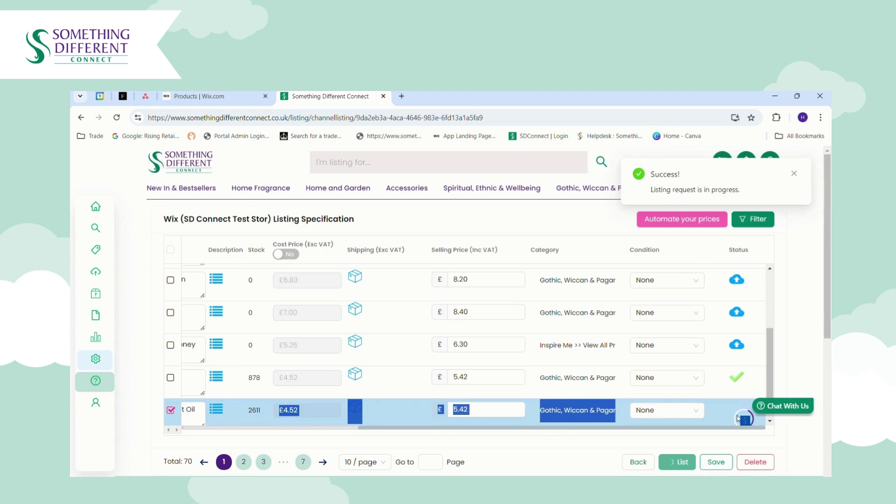
scroll(739, 415, down, 1)
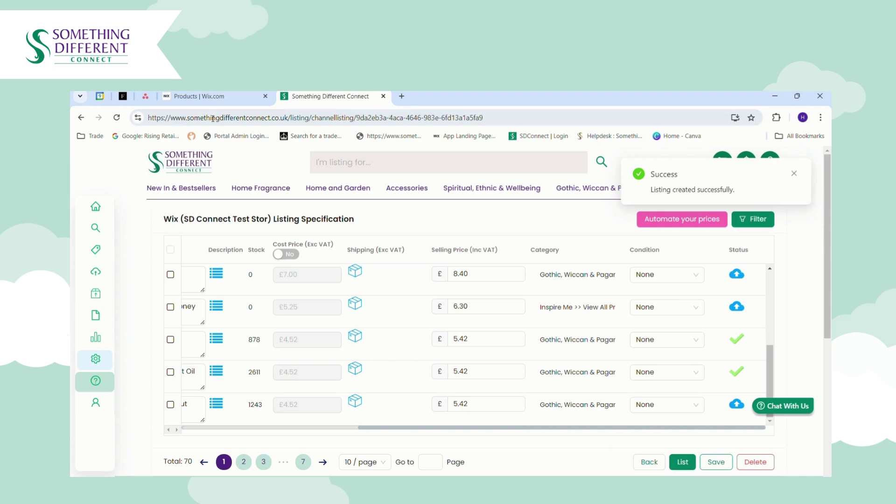
click(212, 99)
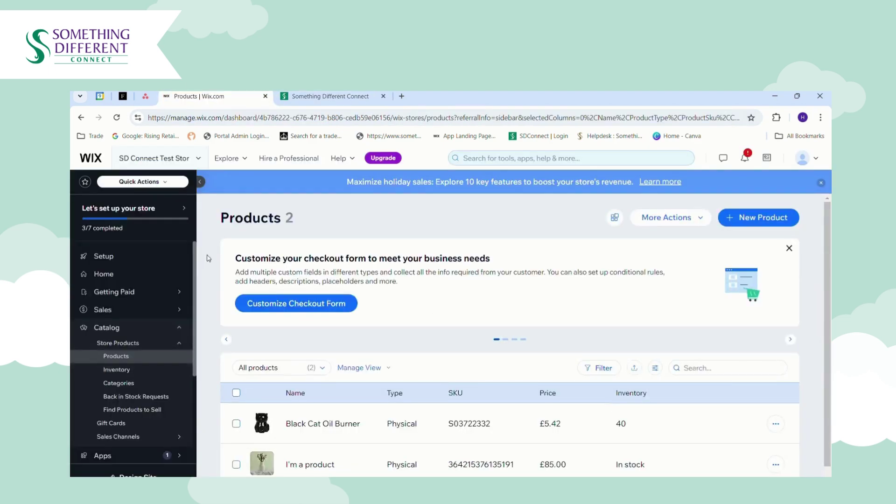
click(116, 118)
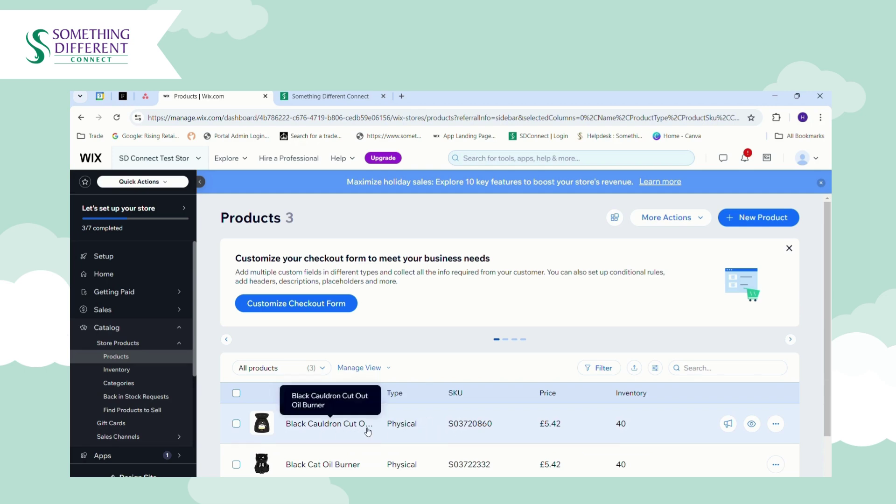
click(317, 100)
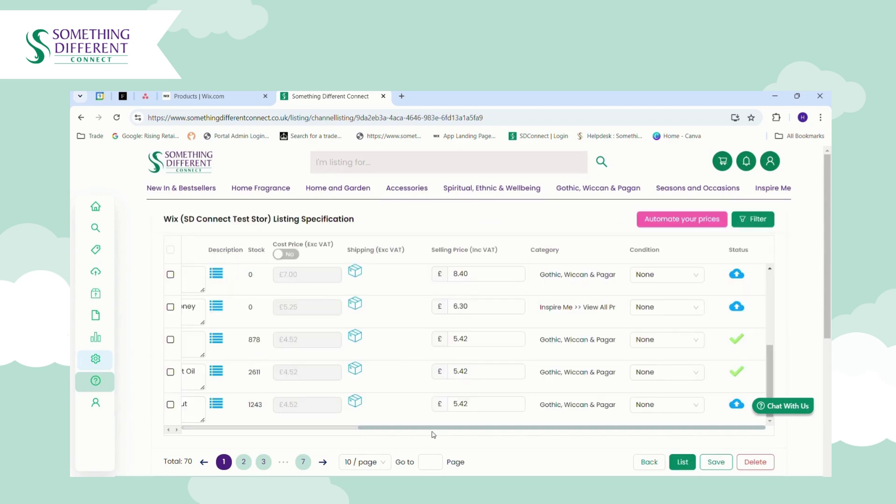
Filter the Shopify listings by Status to Not Listed (83 items) and select all visible products
drag(430, 432, 206, 432)
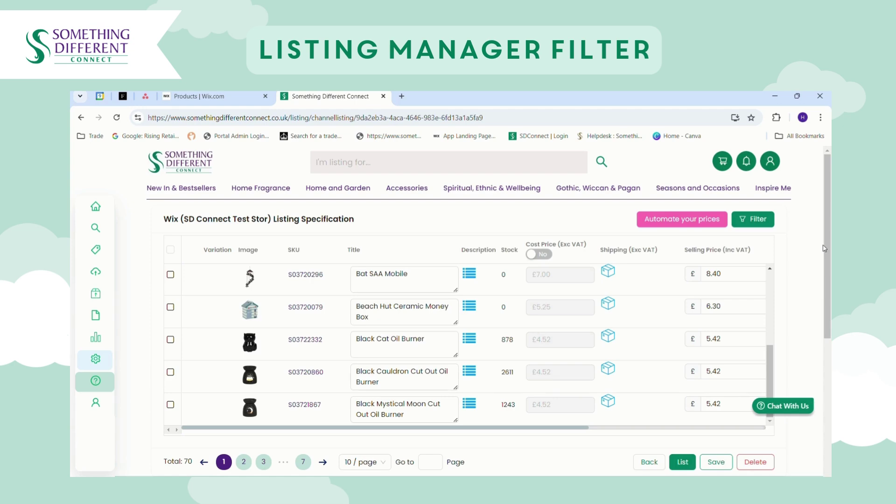
click(761, 224)
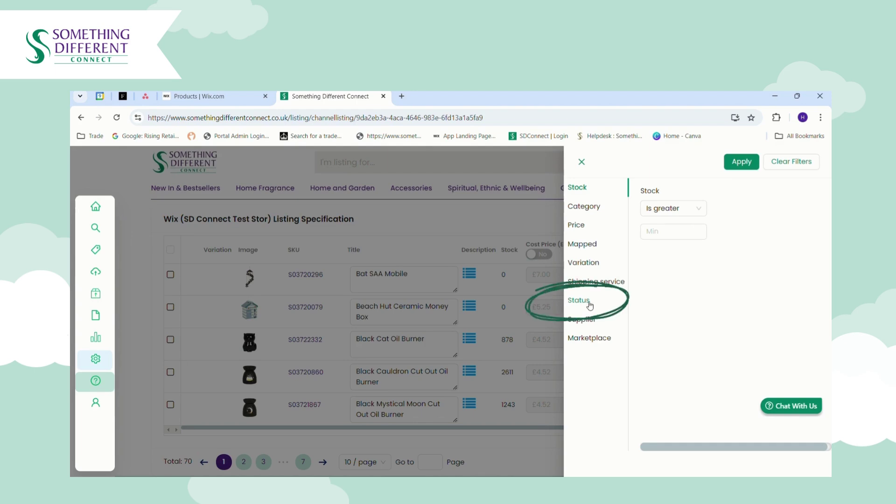
click(578, 301)
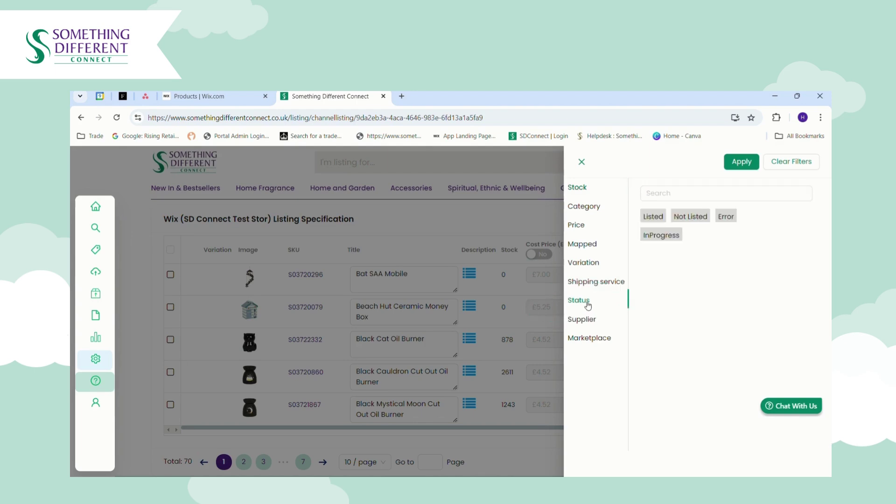
click(681, 221)
click(741, 163)
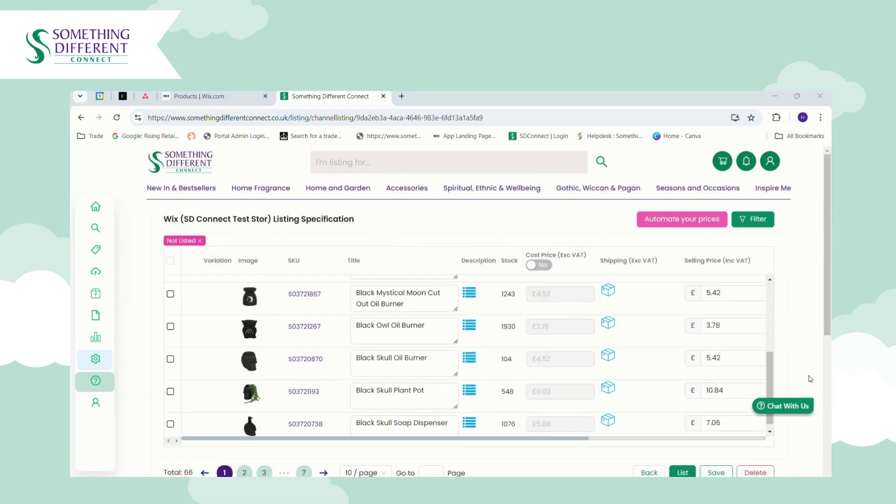
drag(269, 440, 292, 448)
click(170, 261)
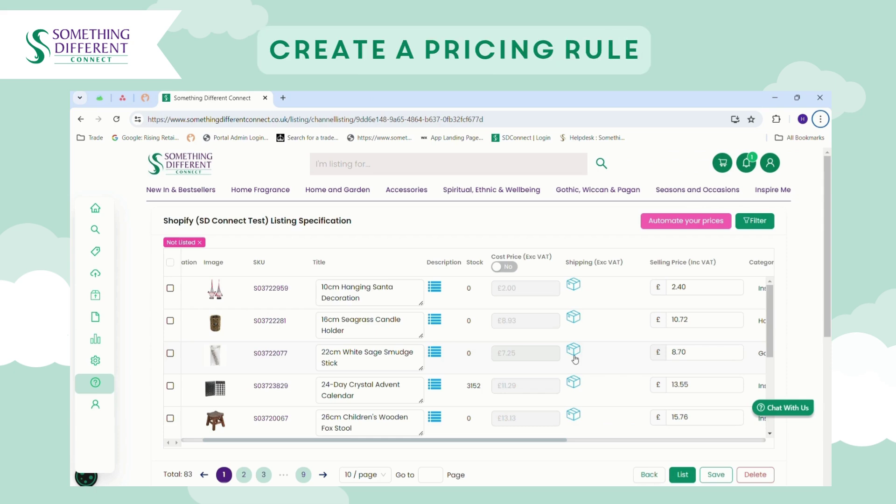
Start a new automated pricing rule named 'sd connect test'
click(708, 292)
click(668, 226)
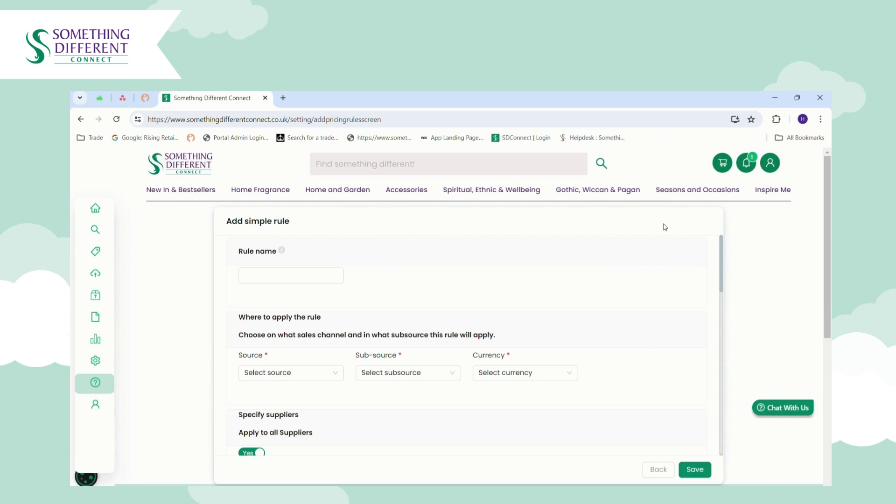
click(322, 280)
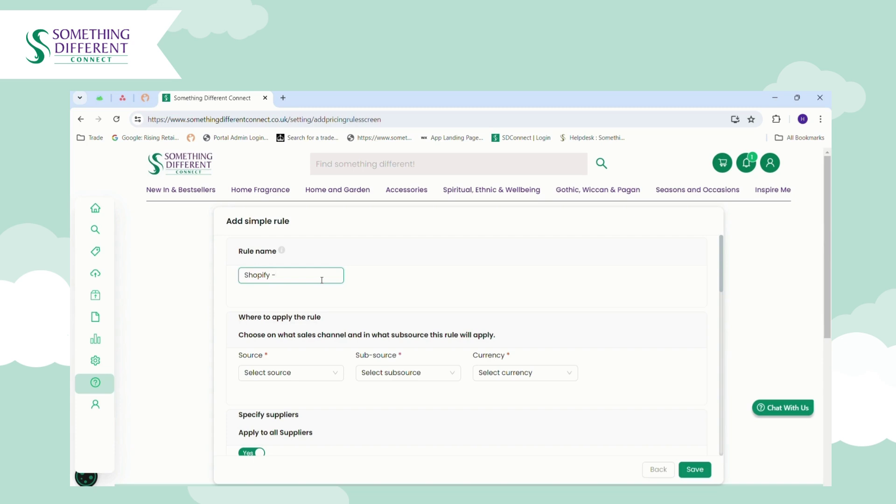
text(sd connect test)
Set the rule's source to Shopify, sub-source SD Connect Test and currency GBP
click(303, 373)
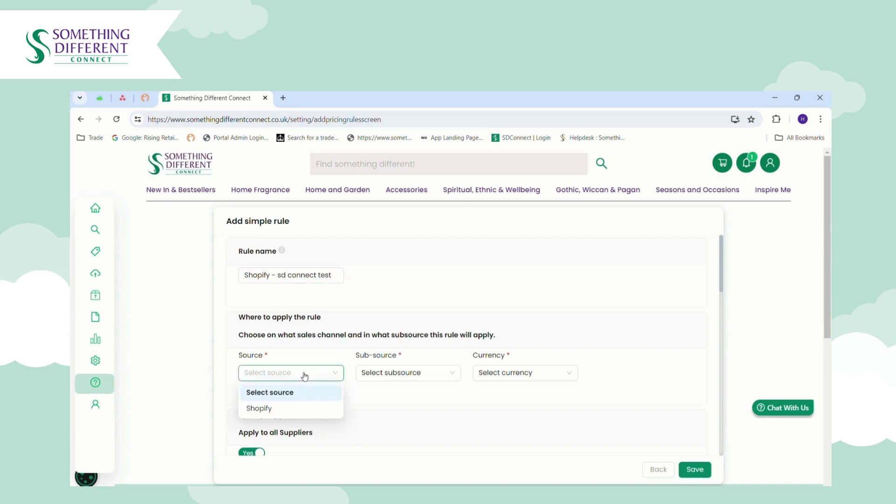
click(291, 409)
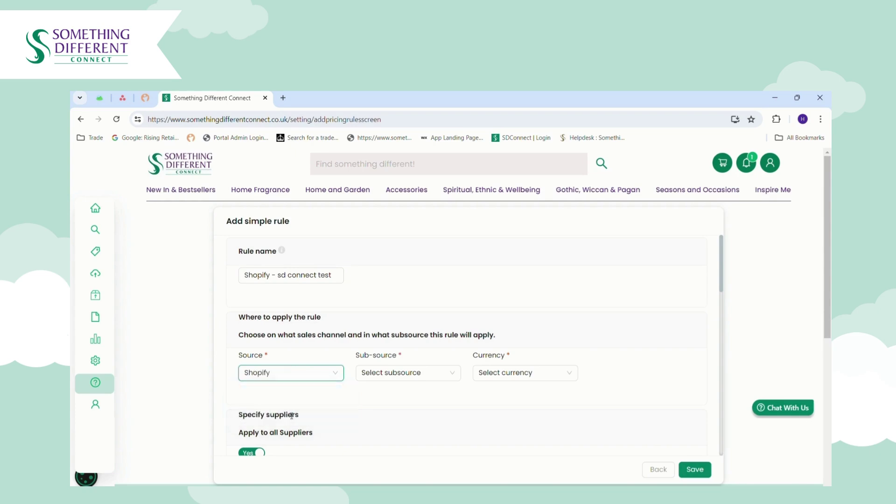
click(420, 375)
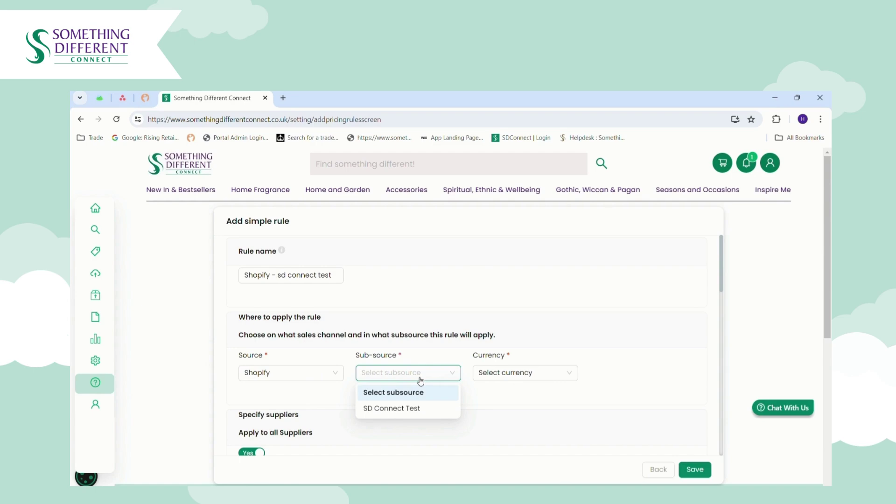
click(426, 409)
click(513, 380)
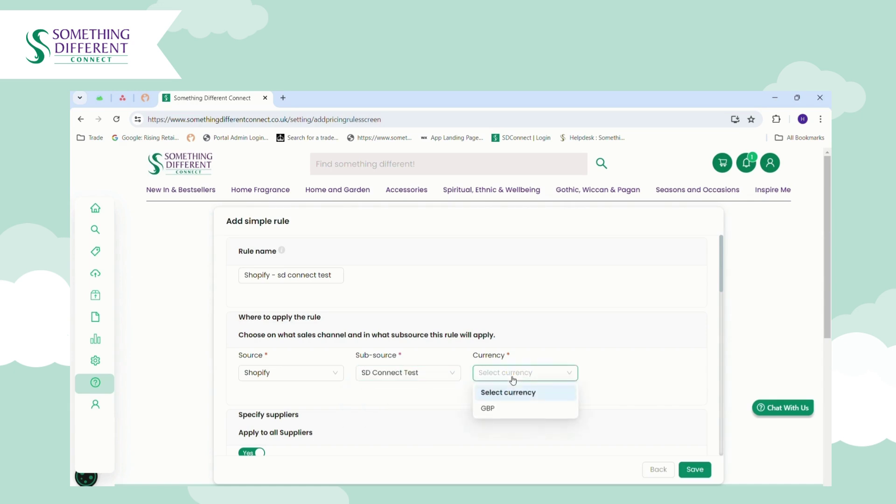
click(508, 411)
Switch Apply to all Categories to No, then back to Yes
drag(723, 273, 727, 307)
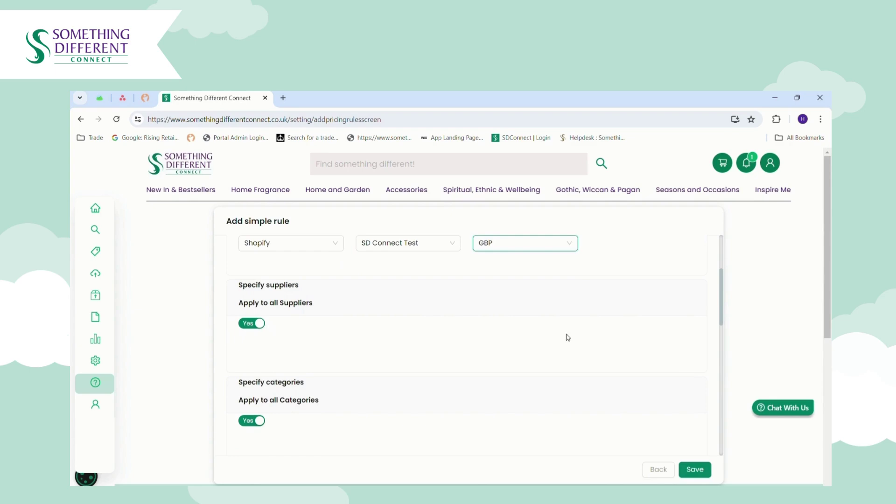
drag(722, 315, 722, 350)
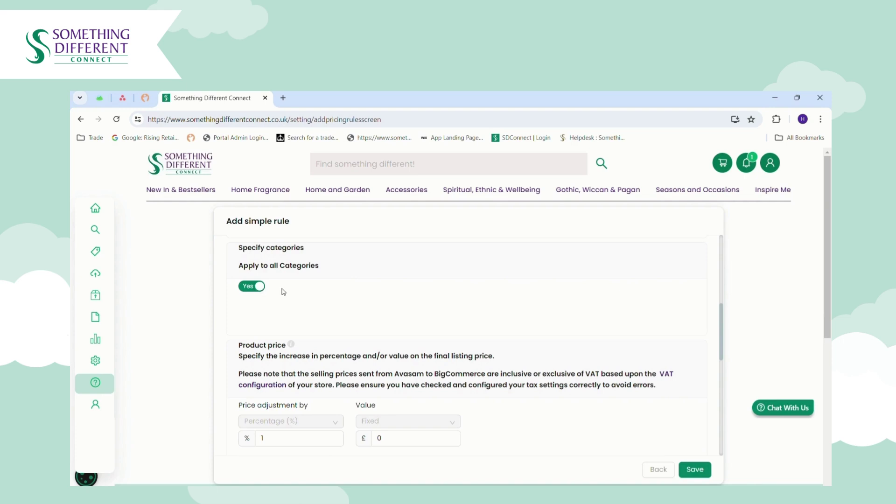
click(262, 287)
click(280, 322)
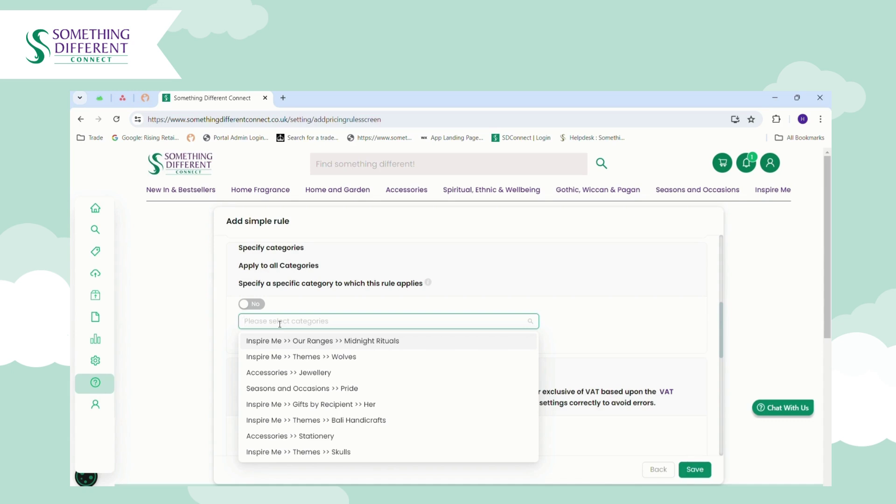
click(250, 304)
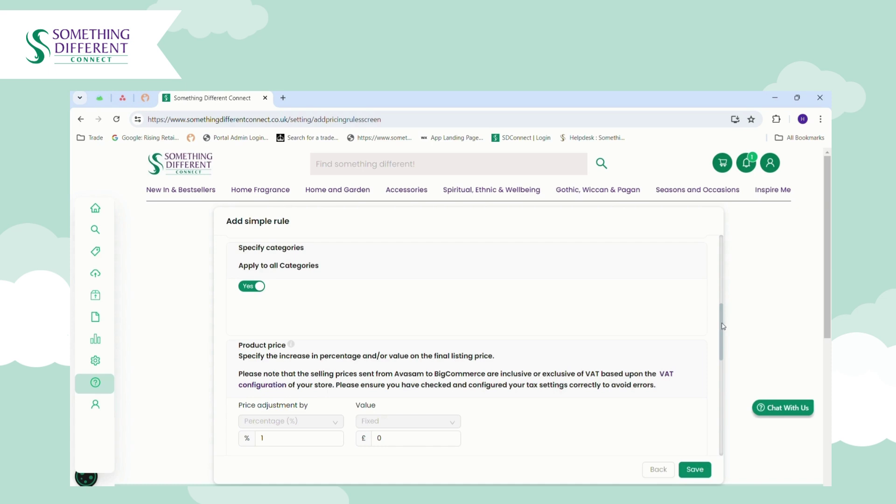
drag(723, 326, 726, 349)
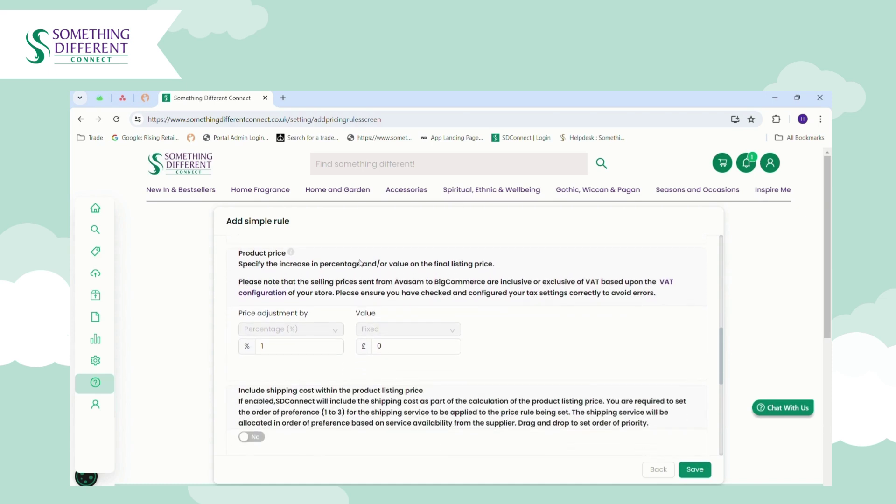
Enter a 100% price increase, clear the £ fixed value, and leave shipping cost excluded
click(283, 351)
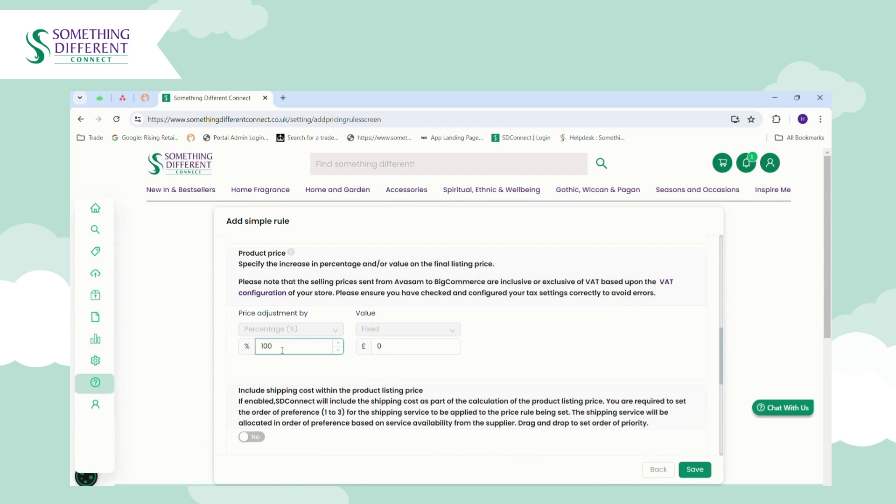
click(393, 352)
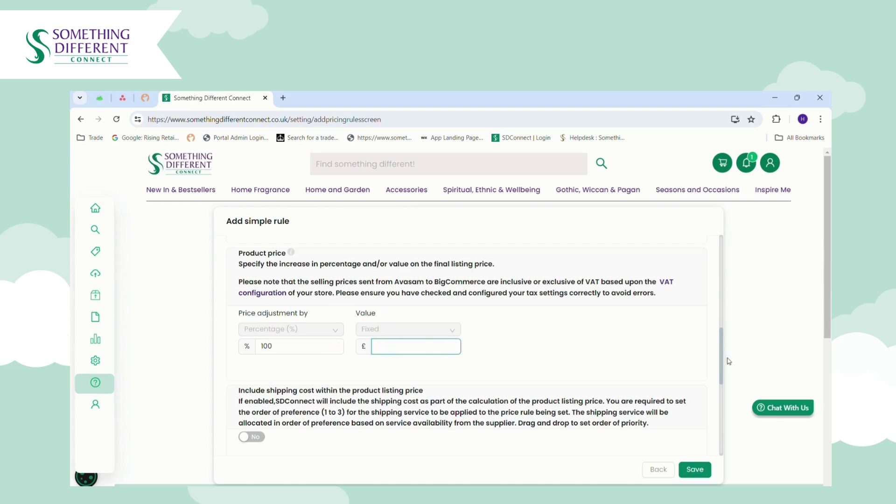
scroll(728, 385, down, 2)
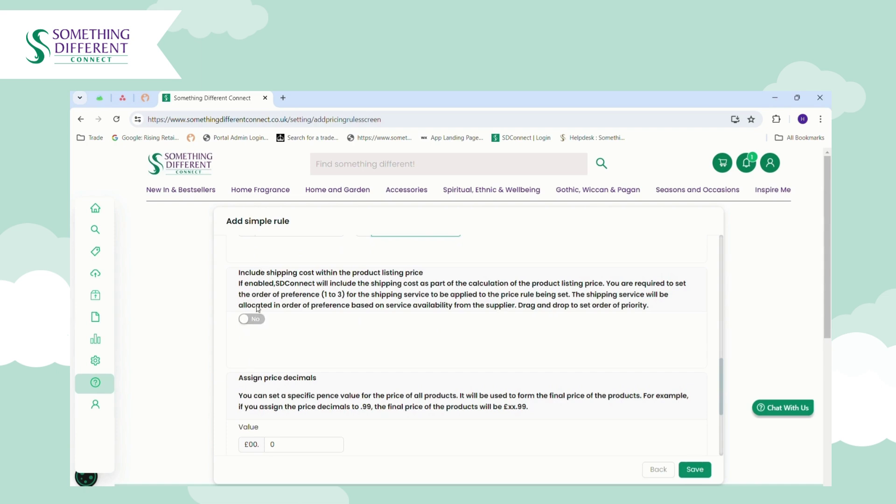
click(259, 321)
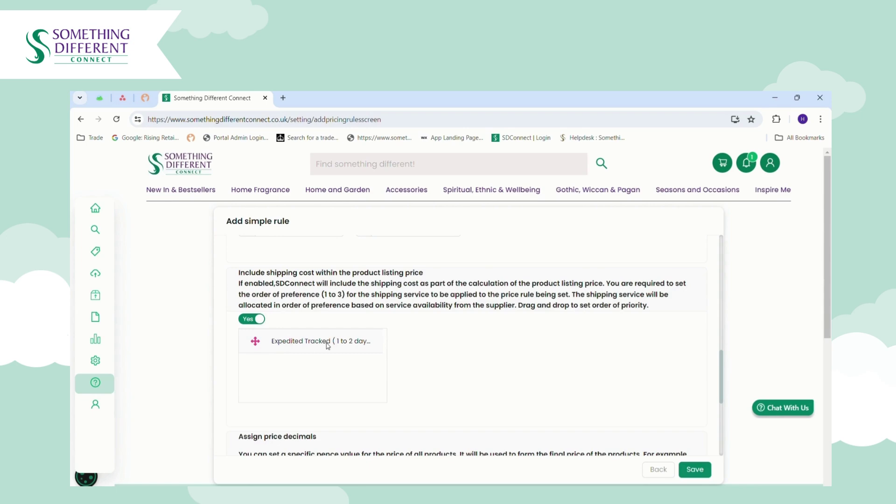
click(258, 319)
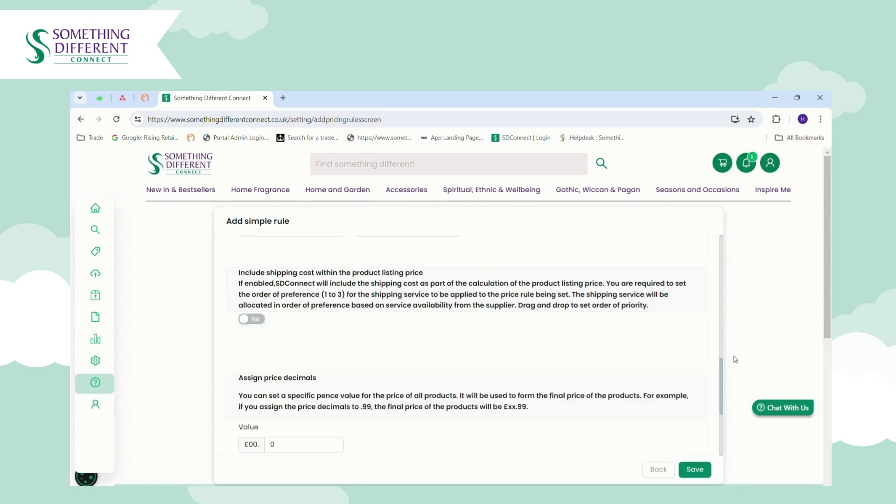
Set price decimals to 99, acknowledge the terms and save the Shopify rule
scroll(724, 383, down, 2)
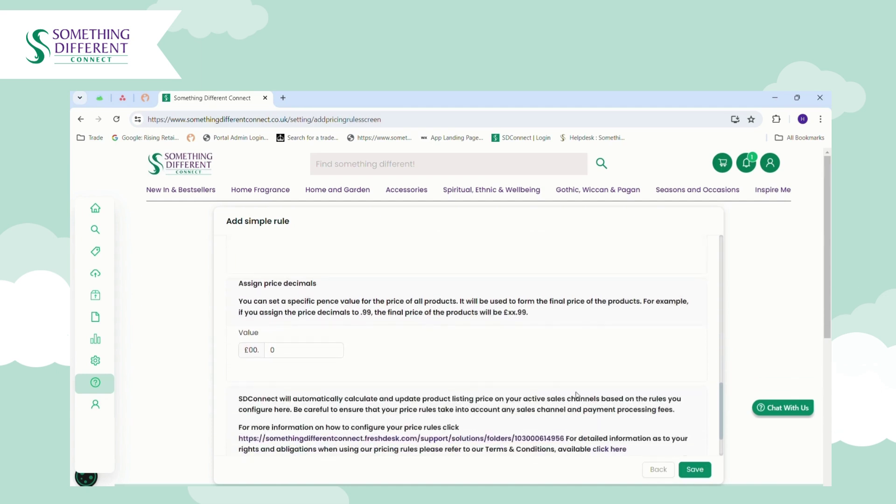
click(307, 357)
text(99)
scroll(726, 392, down, 1)
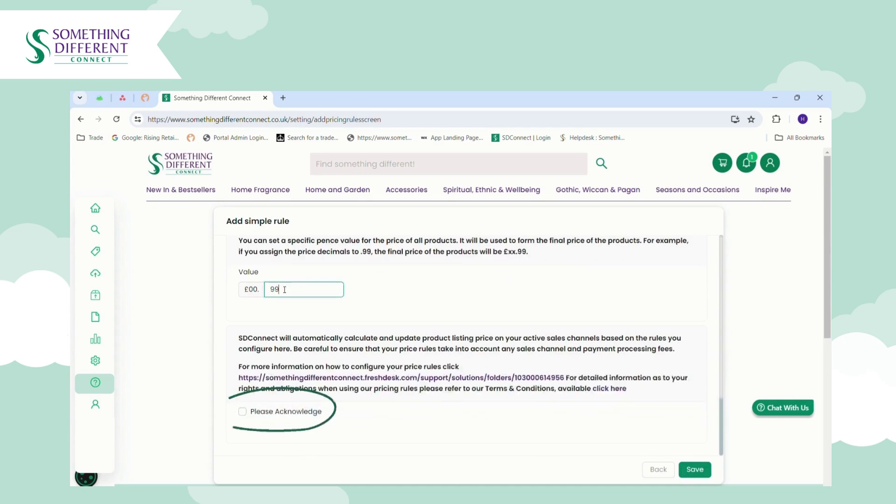
click(246, 416)
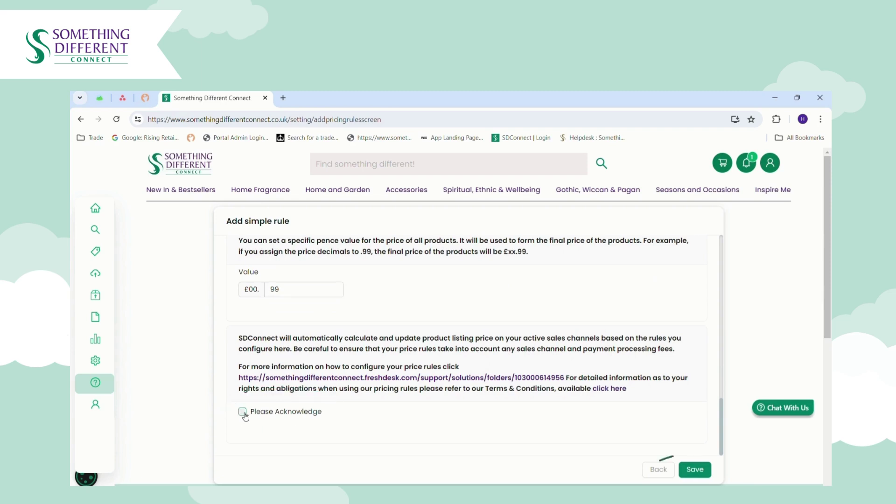
click(684, 472)
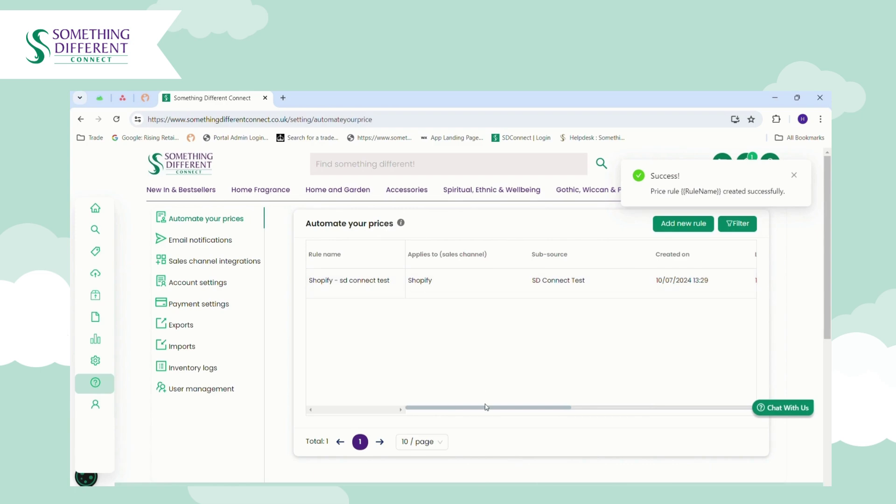
Toggle the Shopify rule's status off and on, then open the Shopify - SD Connect listings
drag(487, 410, 704, 413)
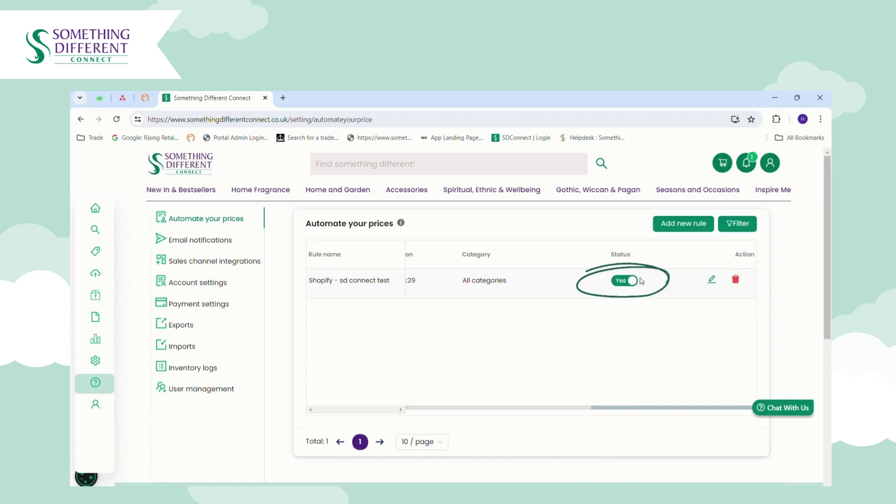
click(625, 281)
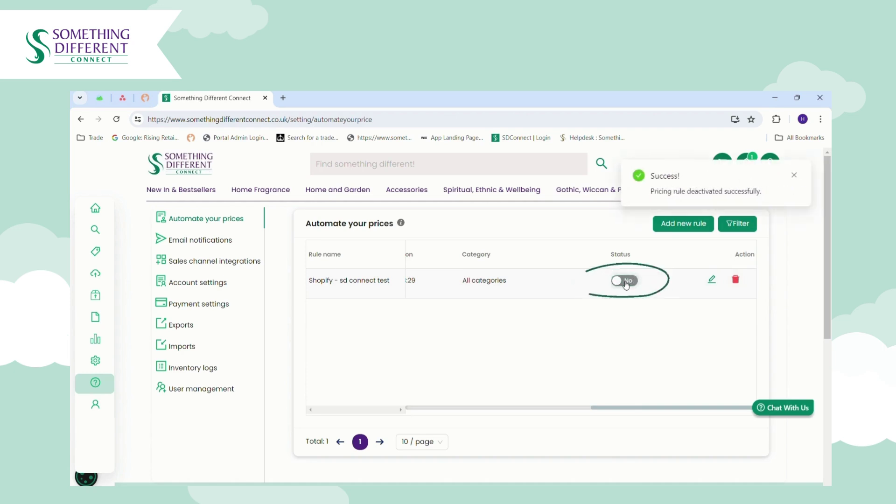
click(625, 281)
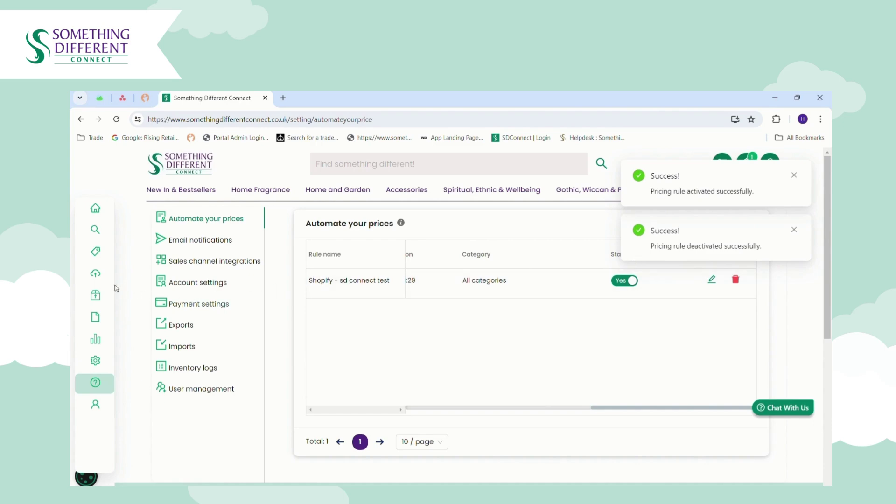
mouse_move(115, 299)
click(126, 344)
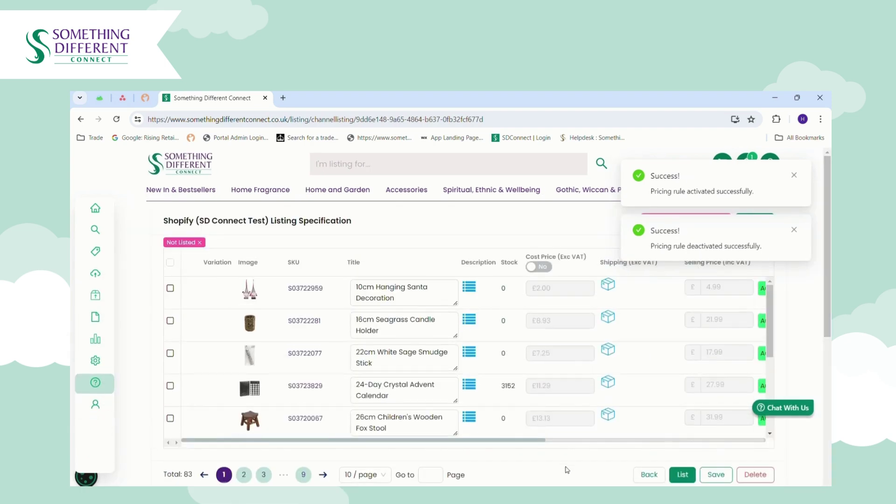
drag(540, 441, 611, 442)
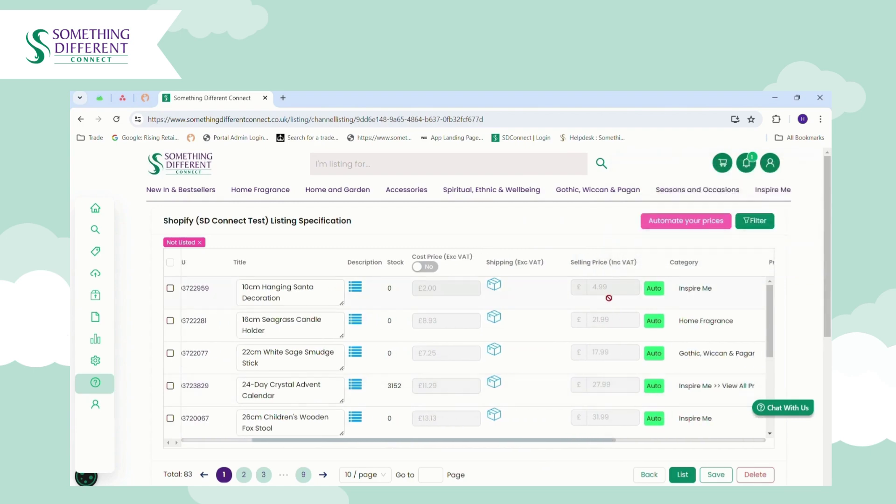
mouse_move(654, 293)
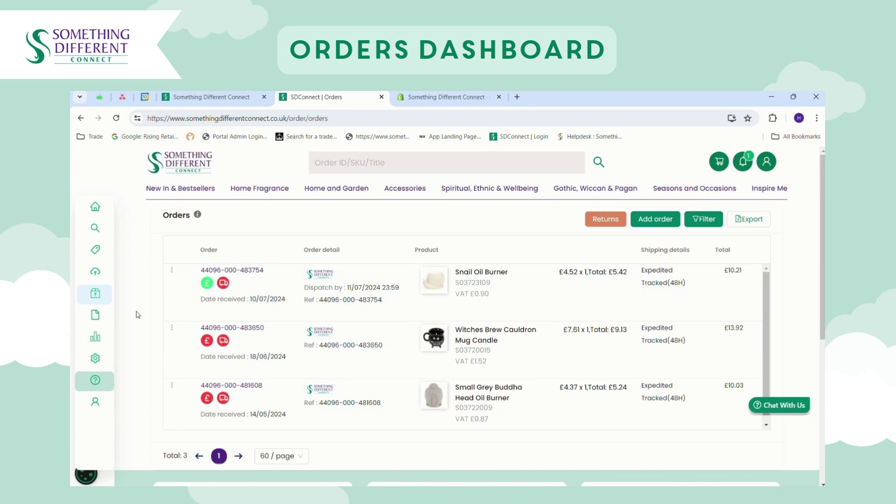
On the Orders page, check the paid/unpaid indicators and open the second order's action menu
mouse_move(104, 323)
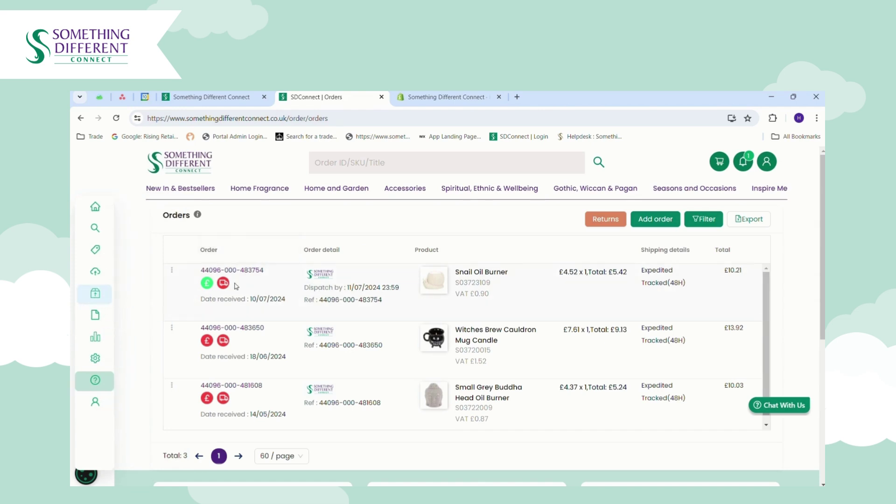
mouse_move(208, 287)
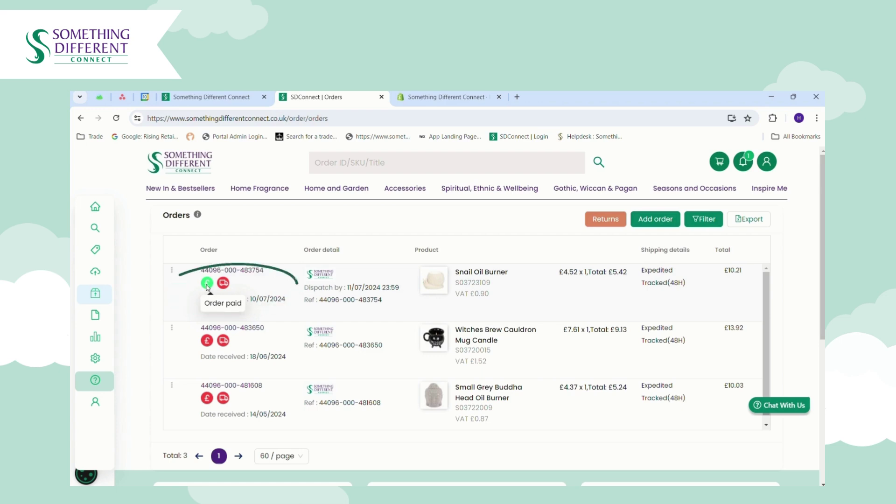
mouse_move(207, 344)
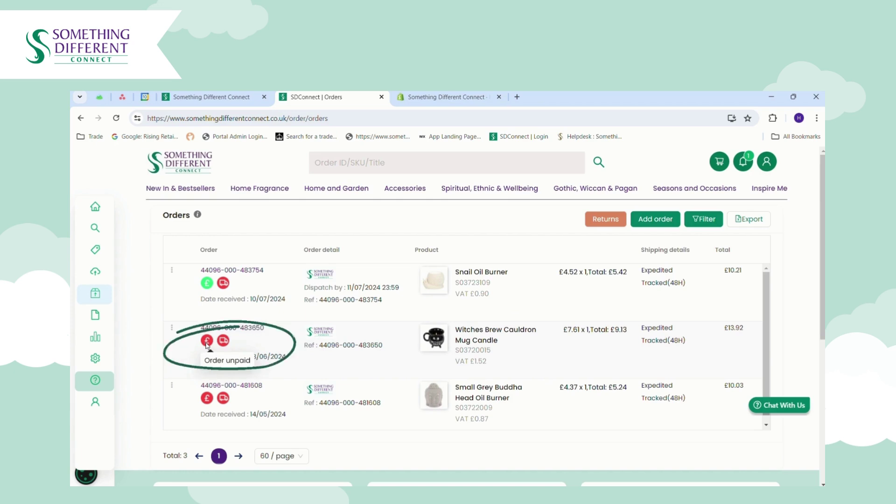
click(172, 329)
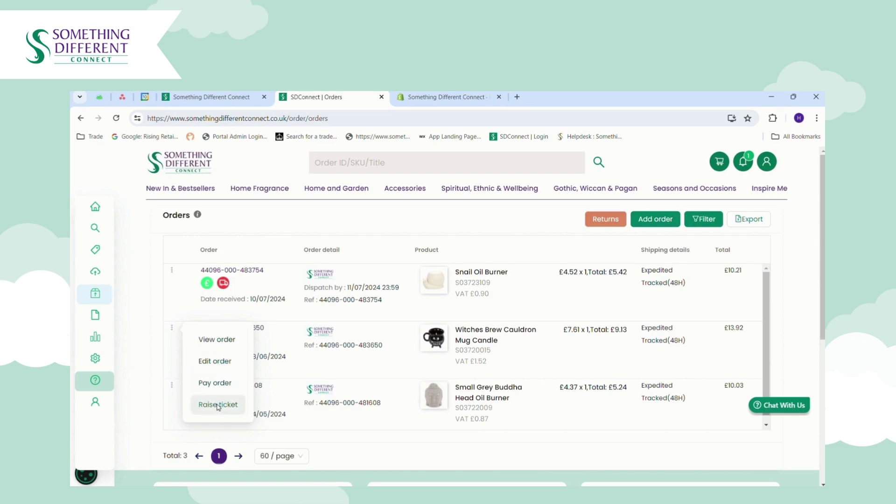
Dismiss the order action menu and go to the Returns orders page
click(221, 366)
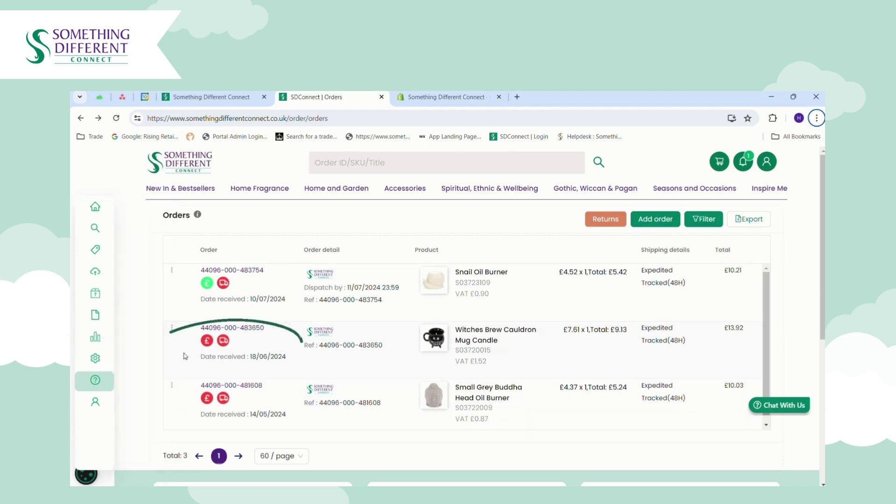
mouse_move(206, 344)
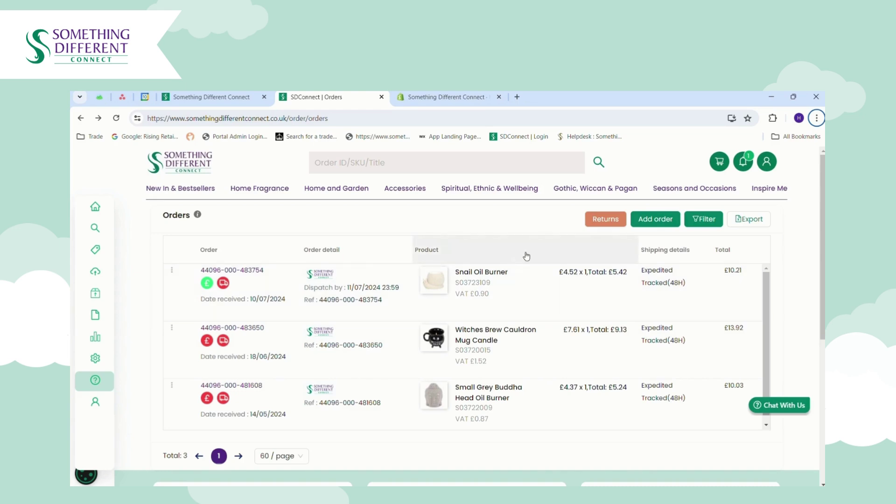
click(605, 219)
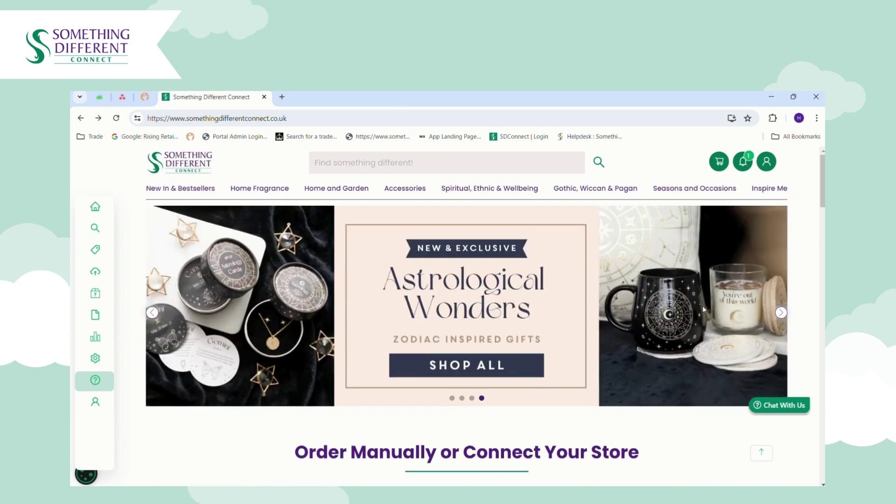
Scroll the home page down to the footer's Help Center, FAQs and Quick Links
scroll(466, 303, down, 1)
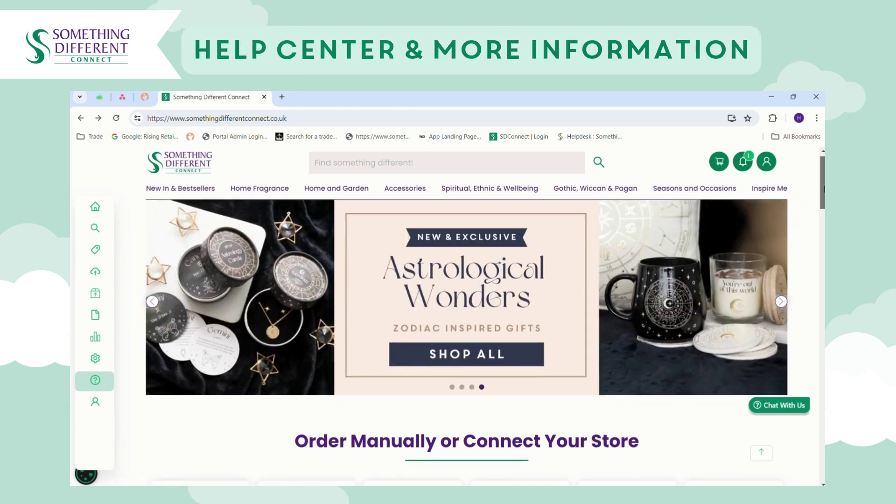
scroll(466, 343, down, 15)
scroll(466, 343, down, 15)
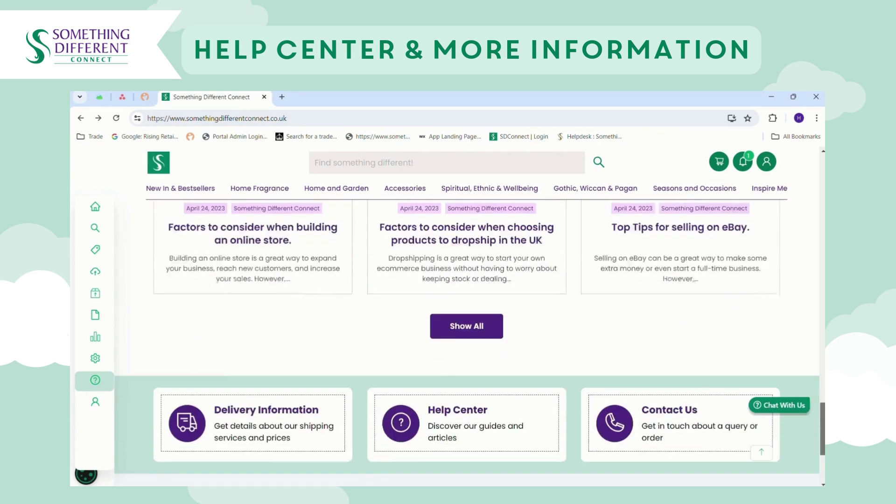
scroll(466, 343, down, 4)
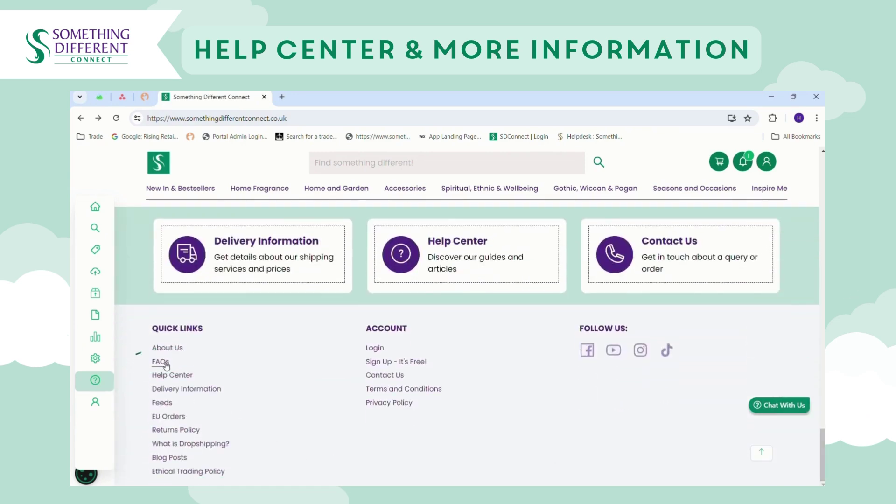